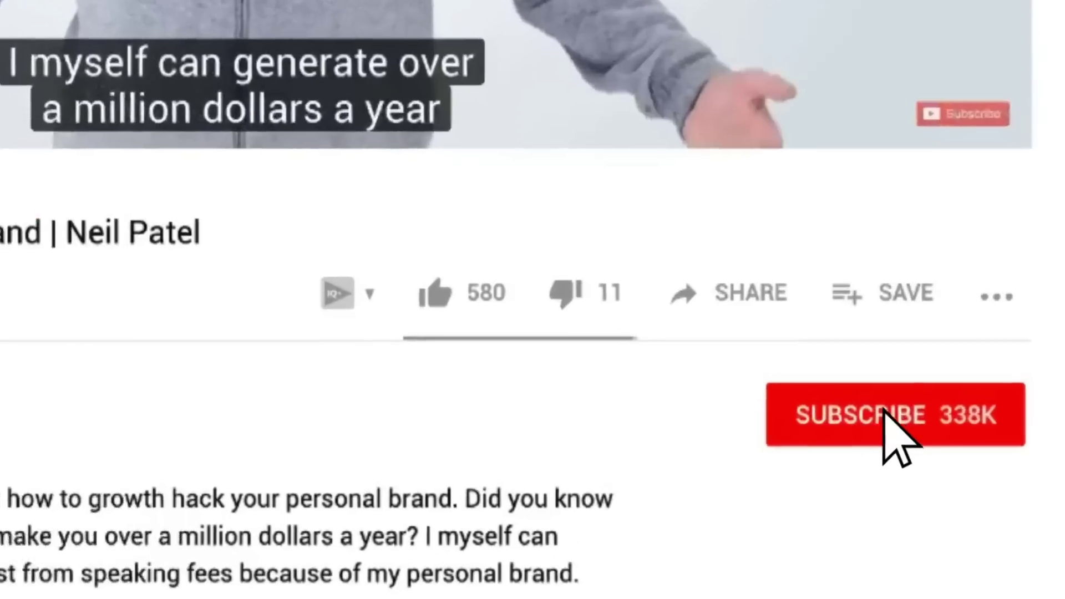
# Subscribe to the YouTube channel that posted the personal branding video.
pyautogui.click(885, 411)
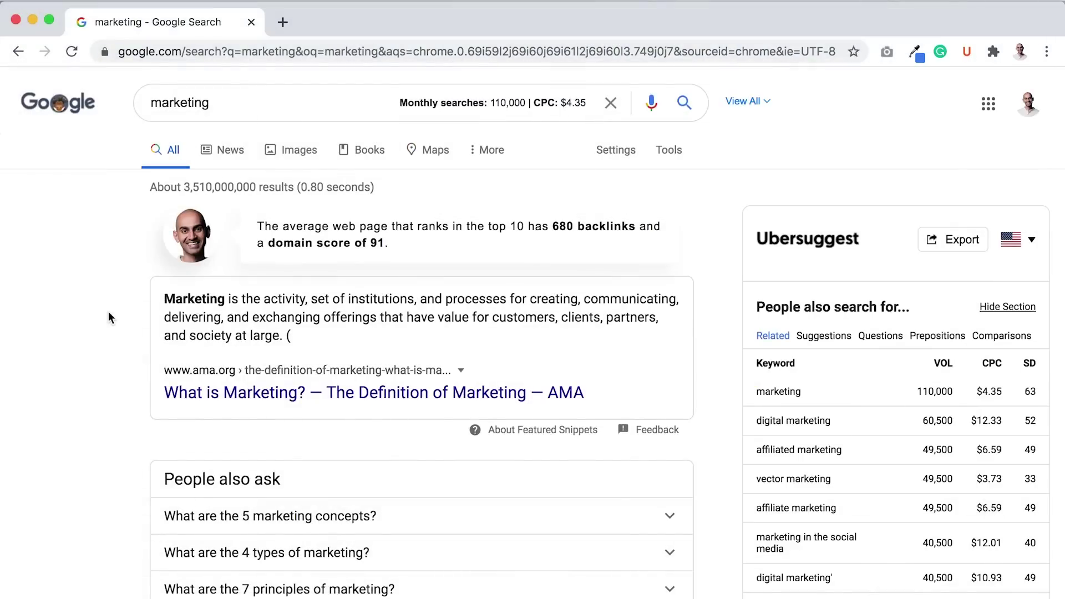
pyautogui.press('super+t')
pyautogui.write('chrom')
pyautogui.press('Return')
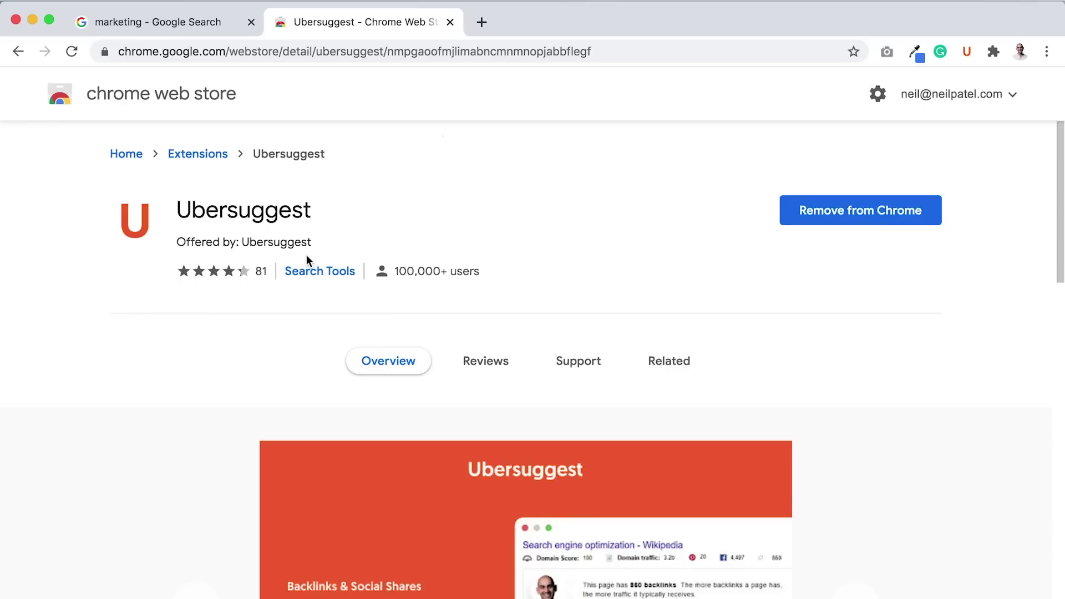
pyautogui.click(213, 25)
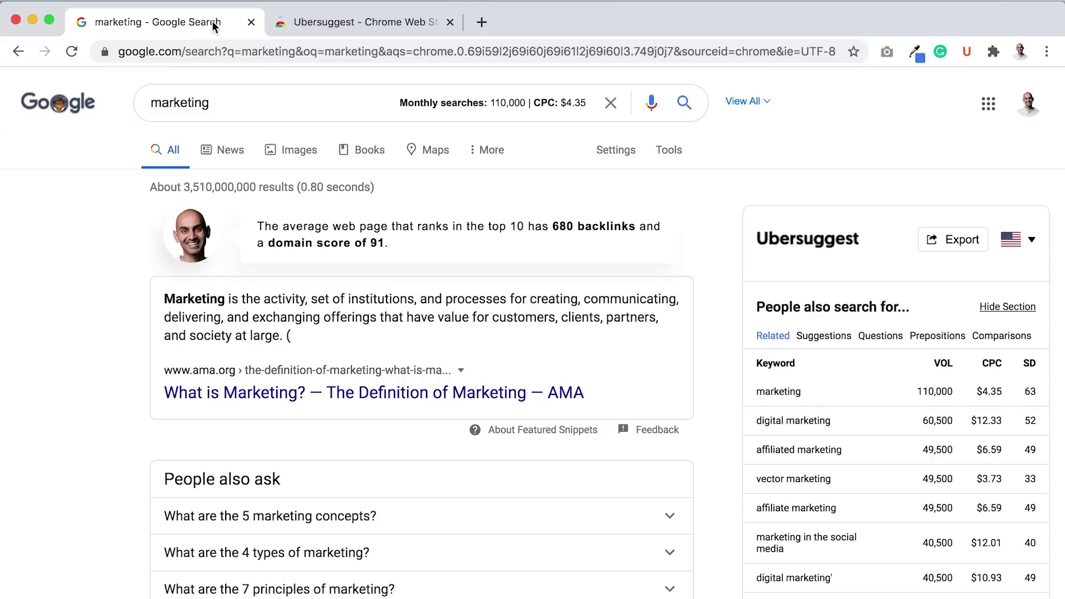
pyautogui.click(450, 22)
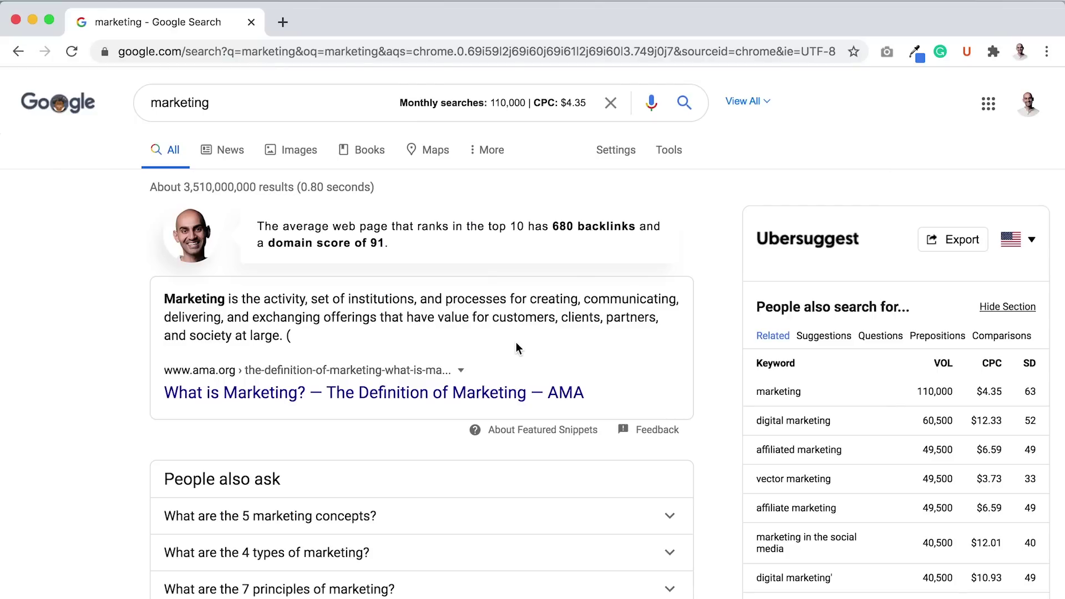
pyautogui.click(745, 108)
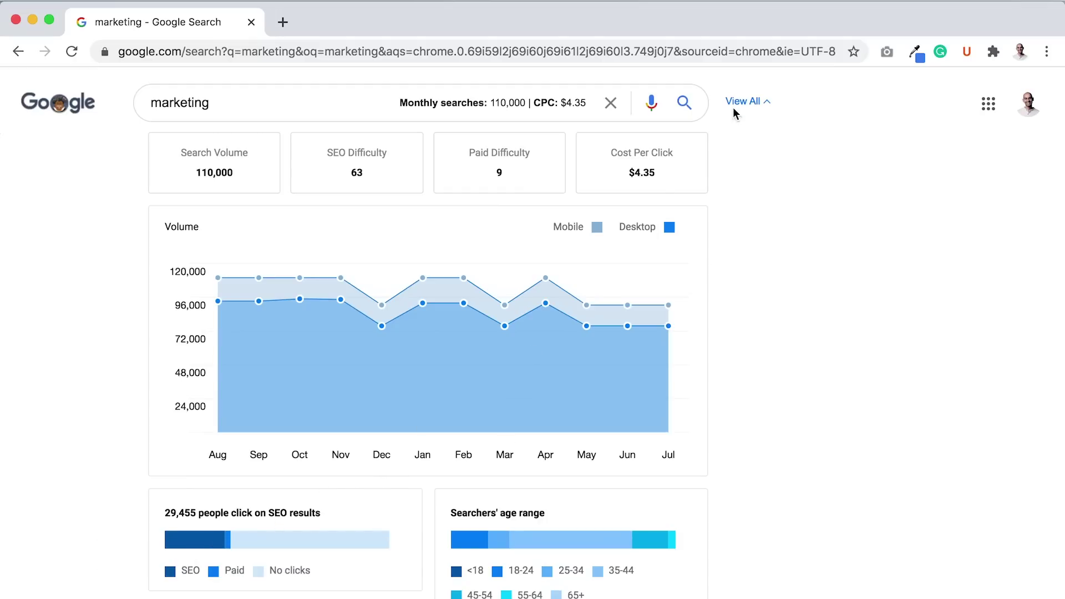
pyautogui.click(754, 102)
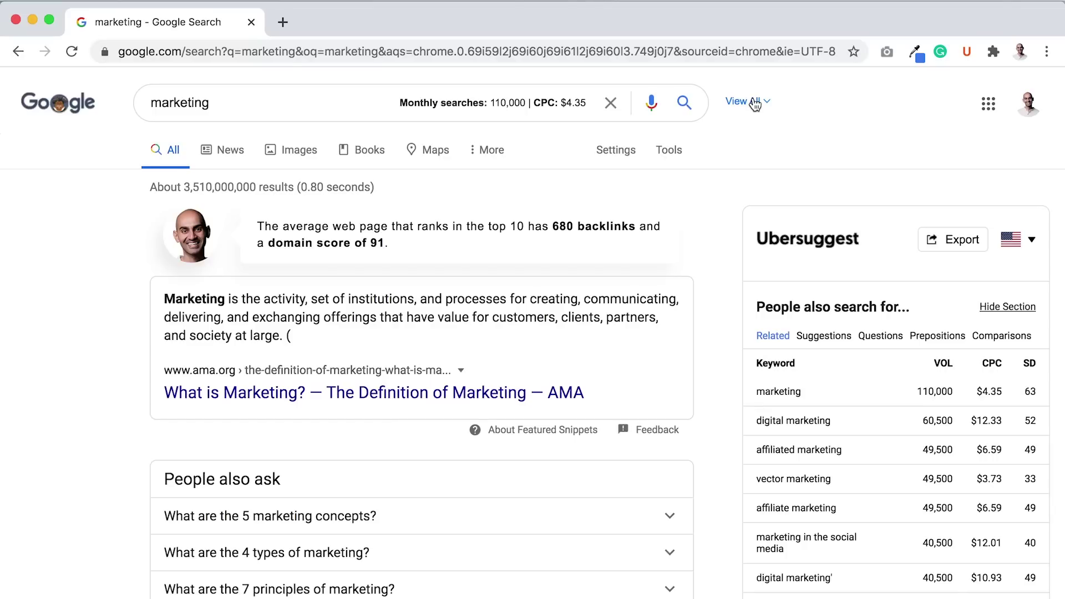
# Scroll to the Wikipedia and Investopedia results and show Wikipedia's 186 backlinks.
pyautogui.scroll(-3, 755, 104)
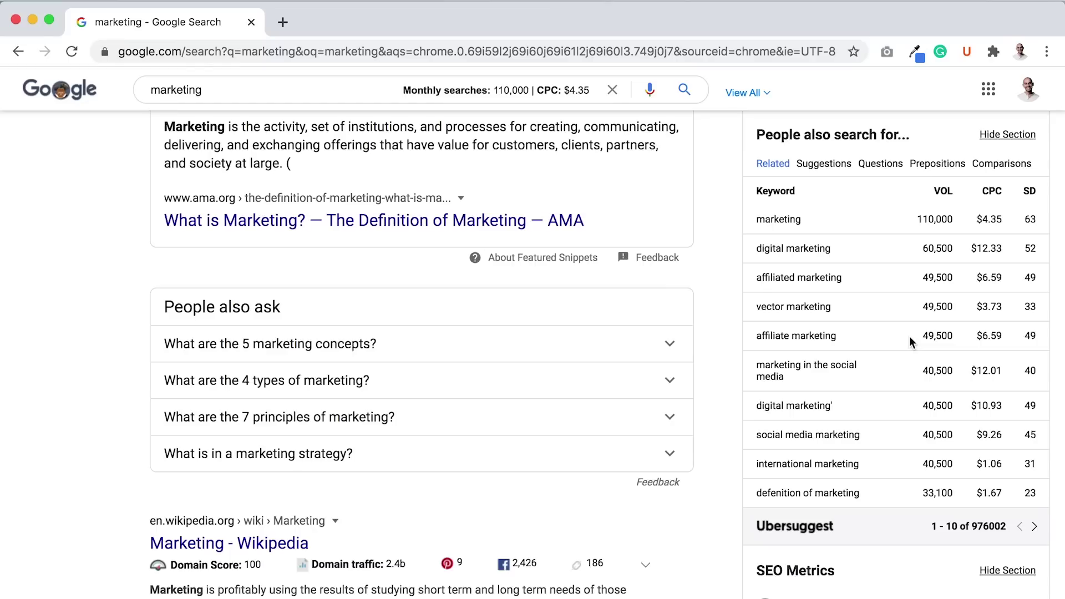
pyautogui.scroll(-5, 910, 337)
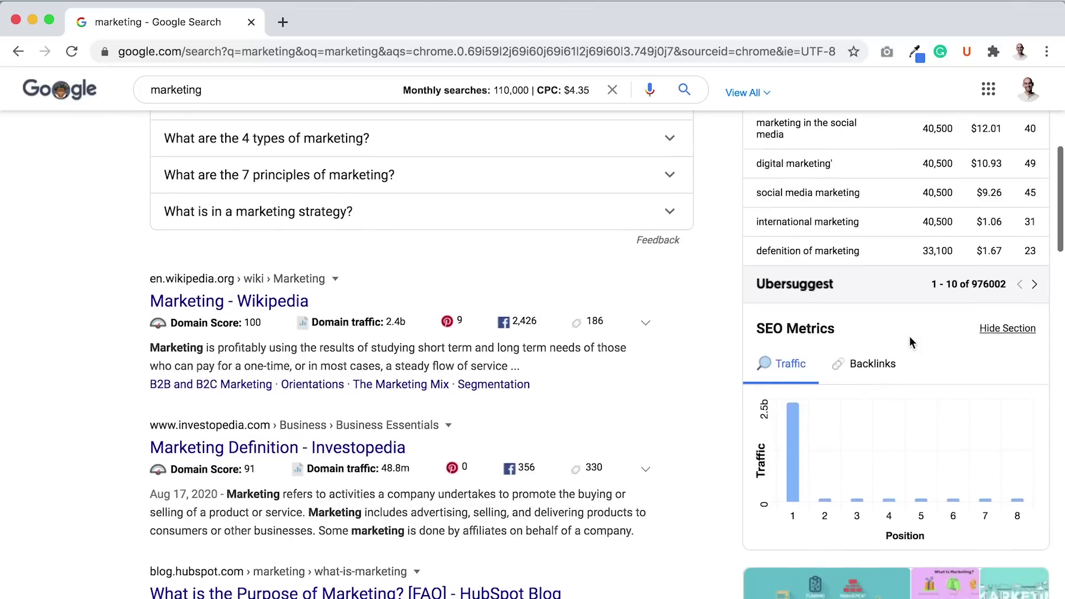
pyautogui.scroll(6, 588, 358)
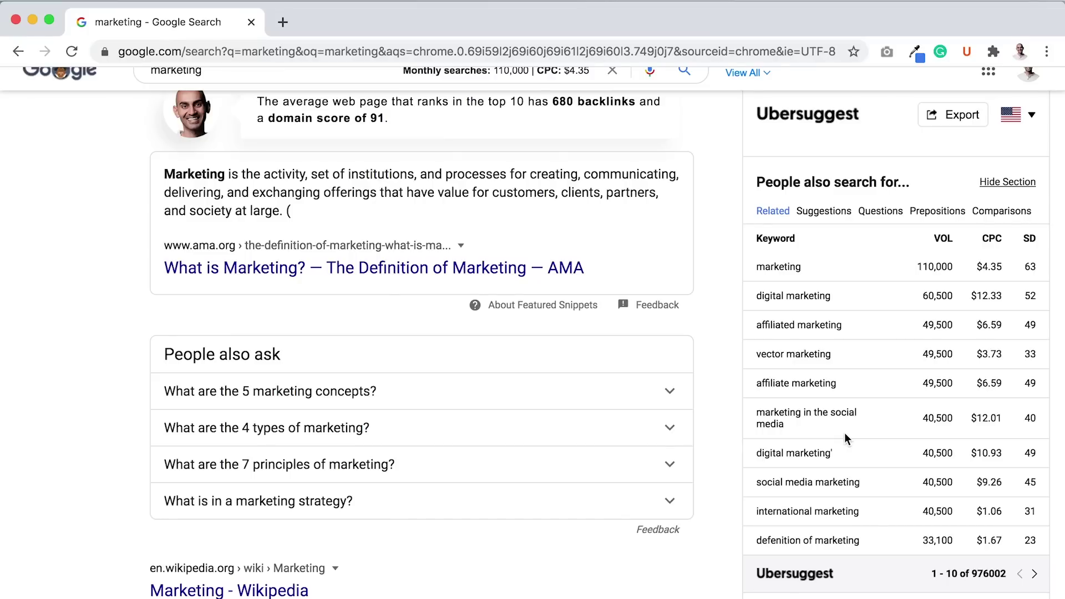
pyautogui.scroll(-4, 846, 438)
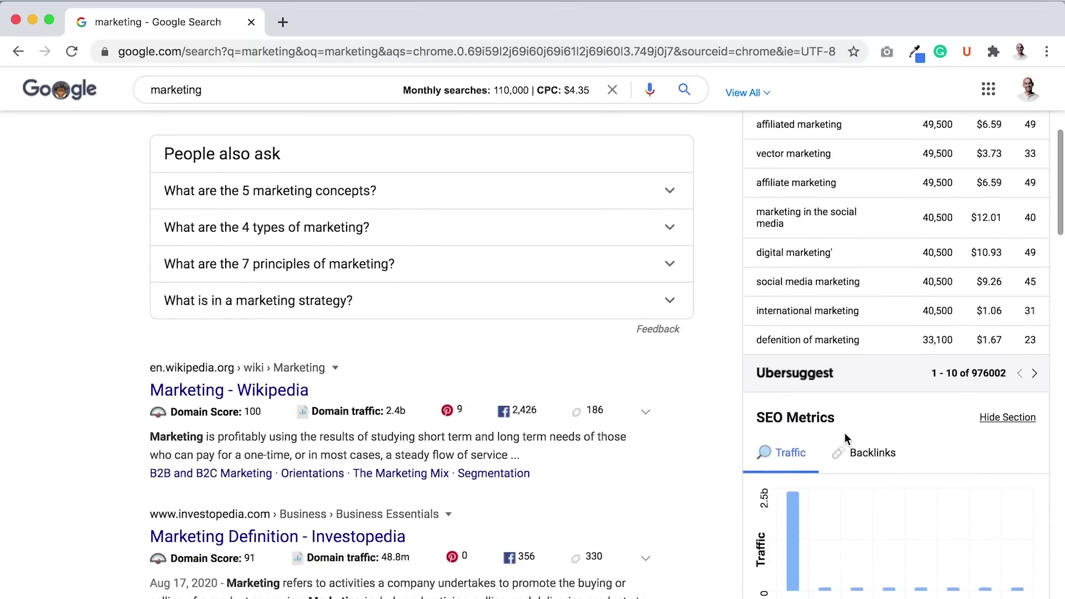
pyautogui.scroll(-3, 844, 437)
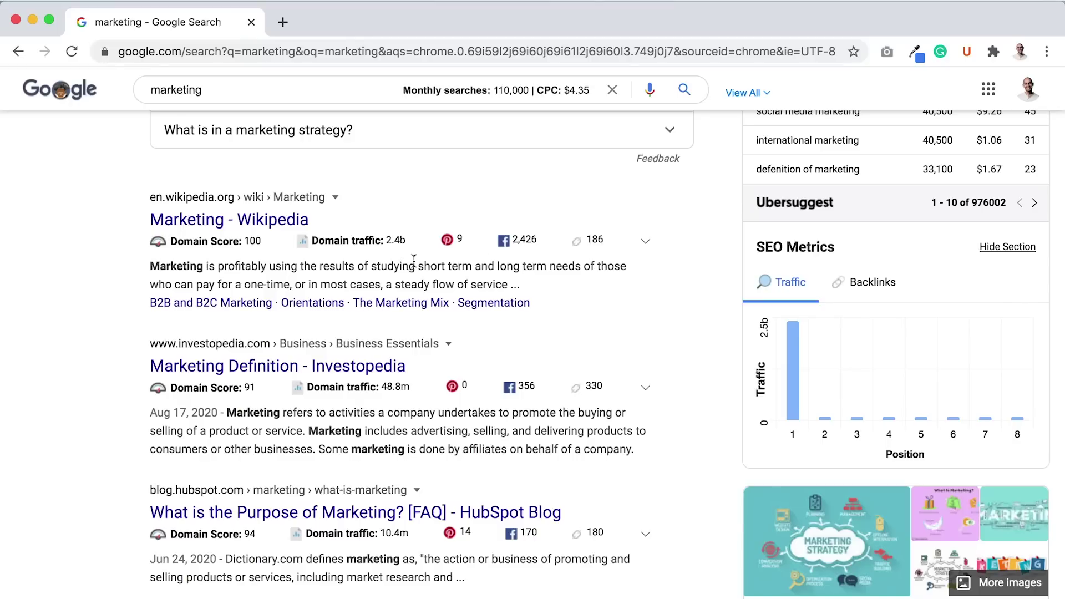
pyautogui.click(646, 243)
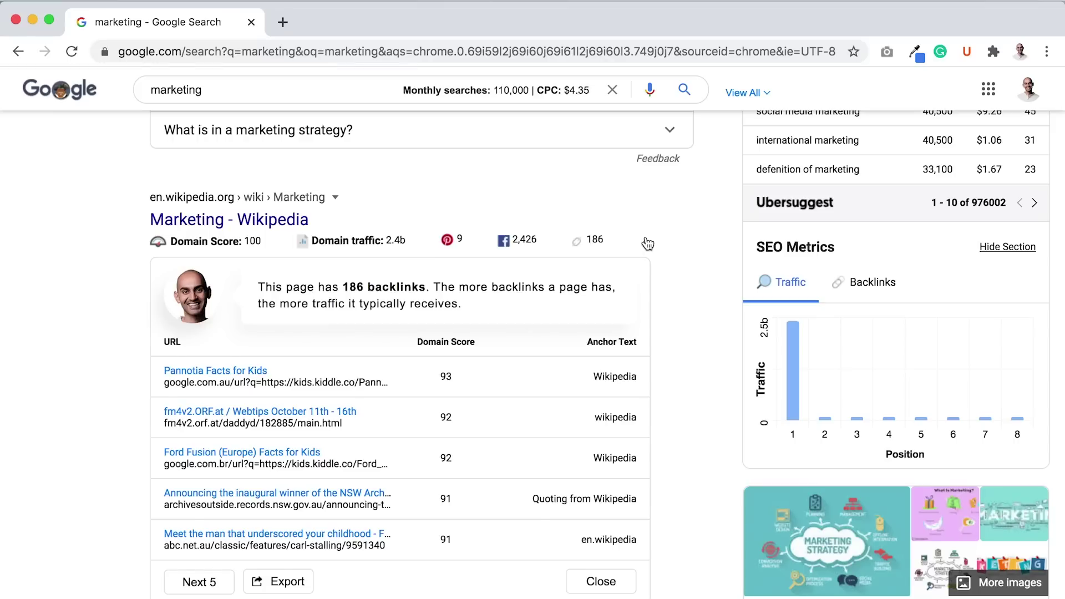
# Collapse Wikipedia's backlinks list and expand the HubSpot Blog result's 180 backlinks.
pyautogui.click(648, 244)
pyautogui.scroll(-5, 648, 244)
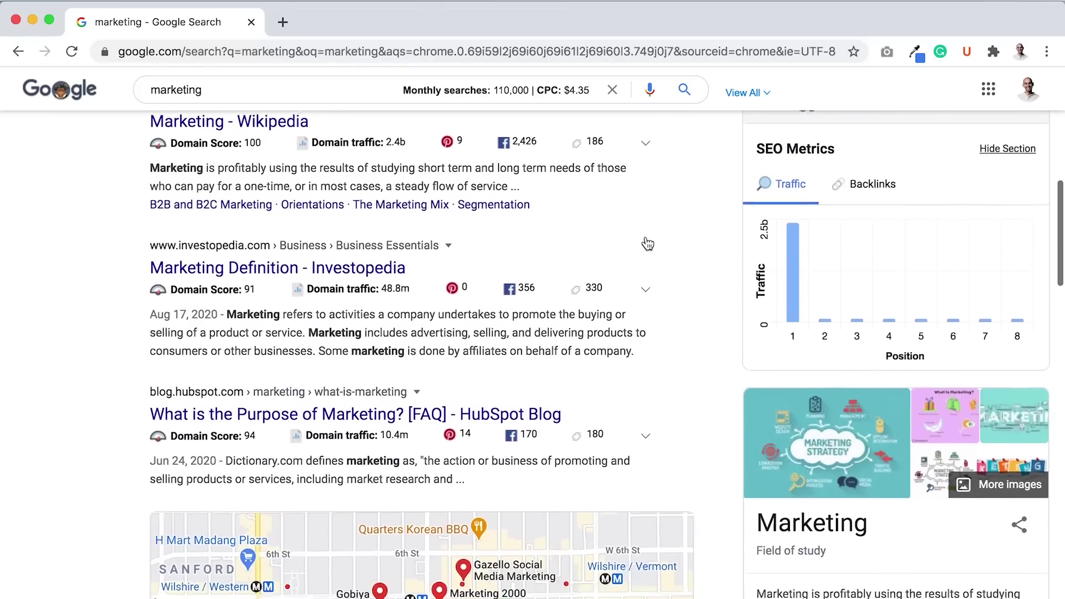
pyautogui.click(644, 351)
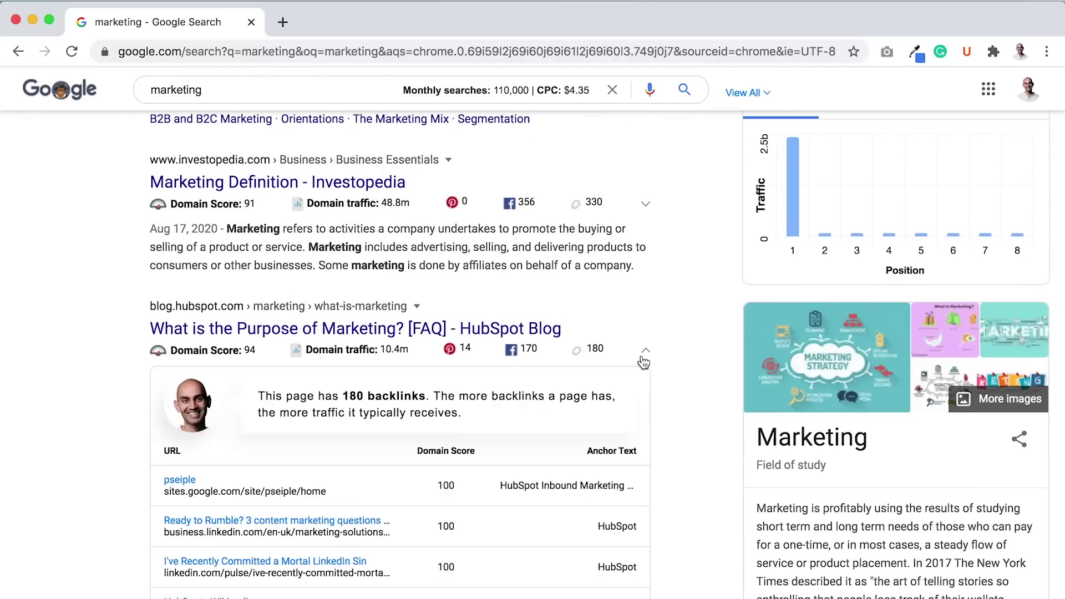
pyautogui.scroll(-2, 644, 363)
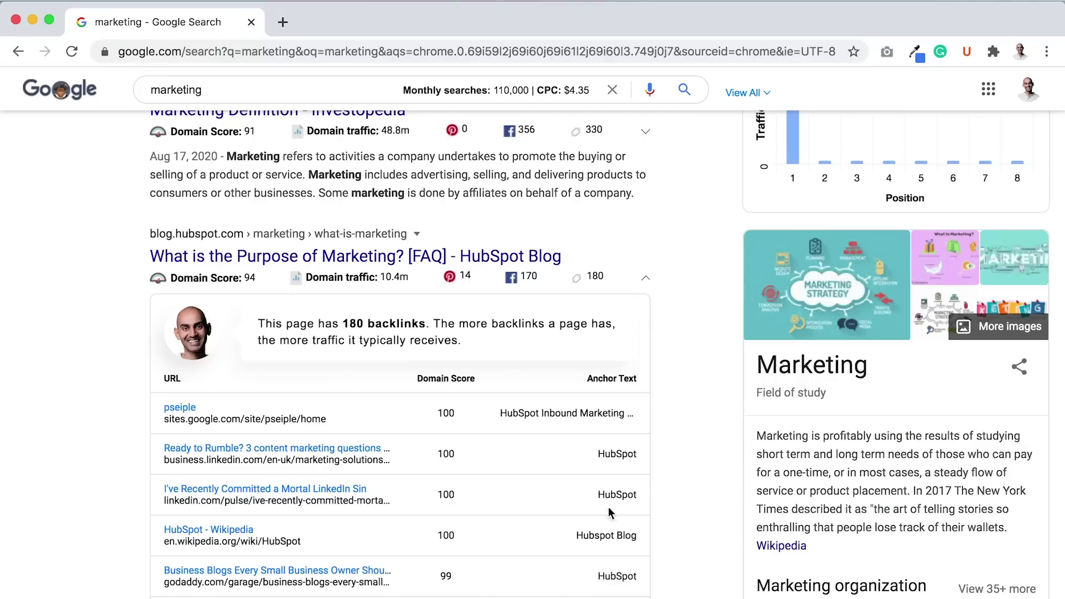
pyautogui.scroll(-20, 421, 355)
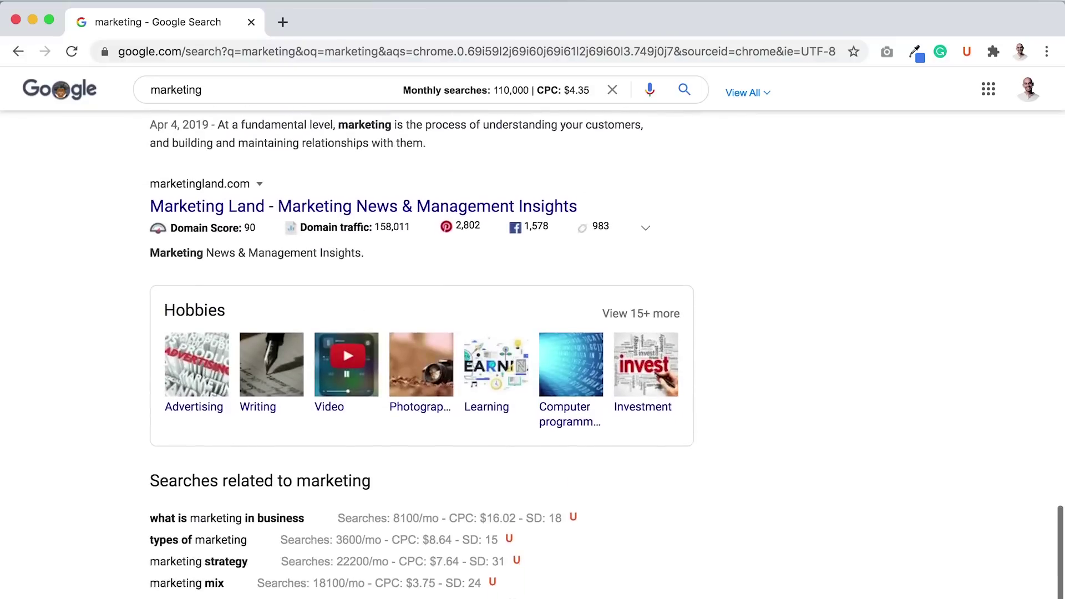
# Scroll to the related searches, such as digital marketing at 60500/mo and CPC $12.33.
pyautogui.scroll(-3, 421, 355)
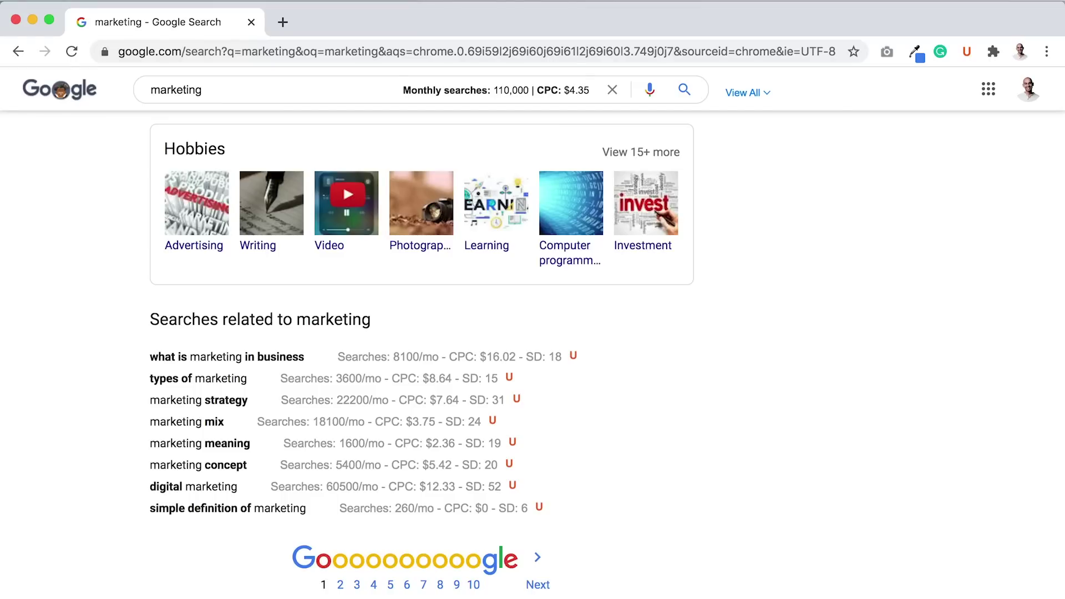
pyautogui.scroll(-1, 422, 356)
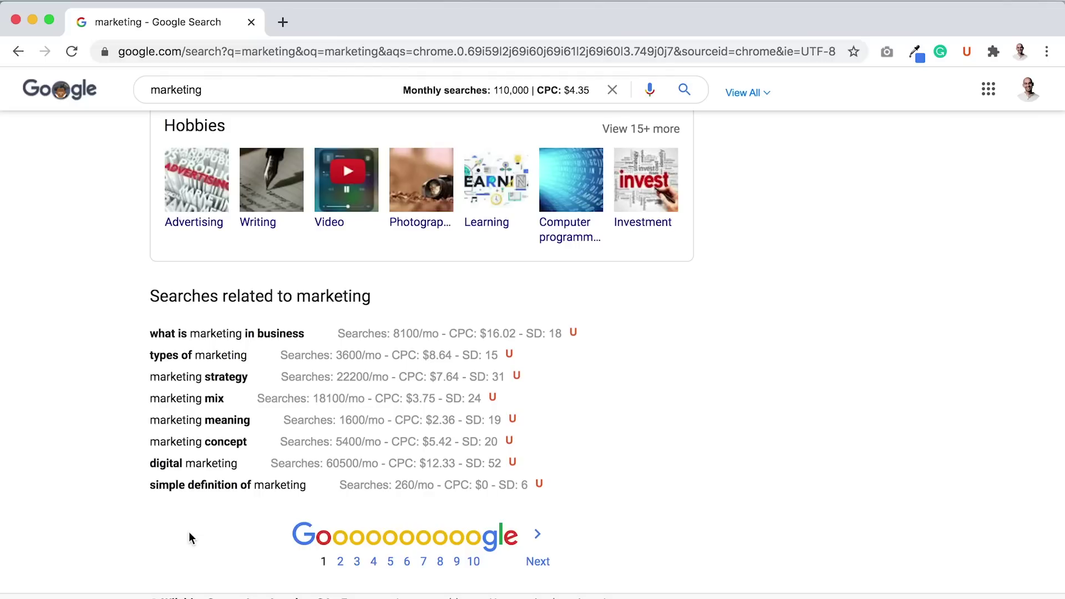
pyautogui.hotkey('ctrl', 't')
# Load moz.com, pin Ubersuggest, and show its Traffic Analyzer with domain score 92.
pyautogui.write('moz.com')
pyautogui.press('Return')
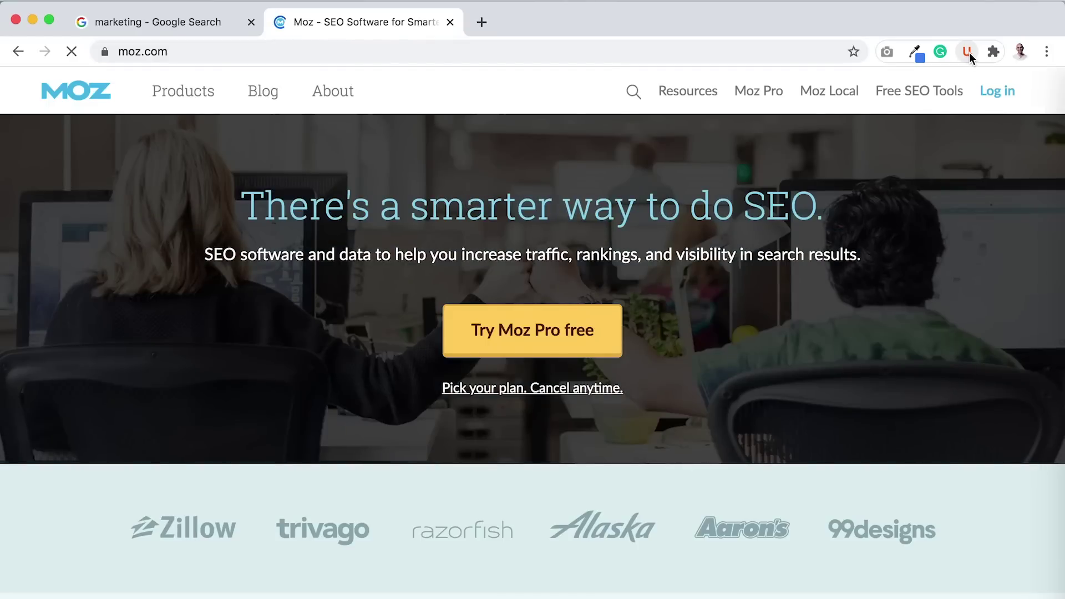
pyautogui.click(993, 51)
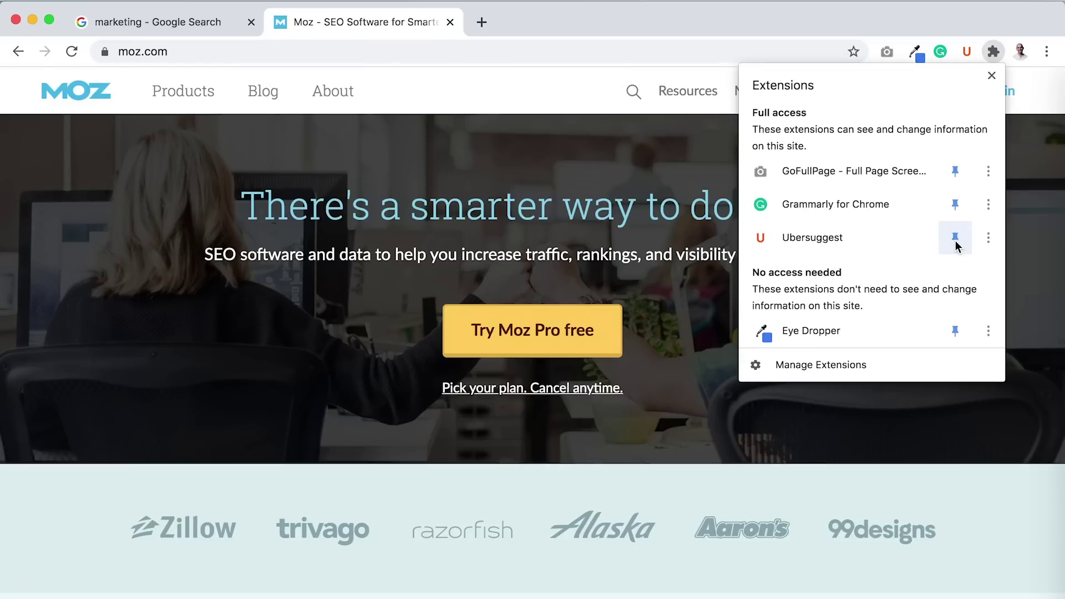
pyautogui.click(965, 53)
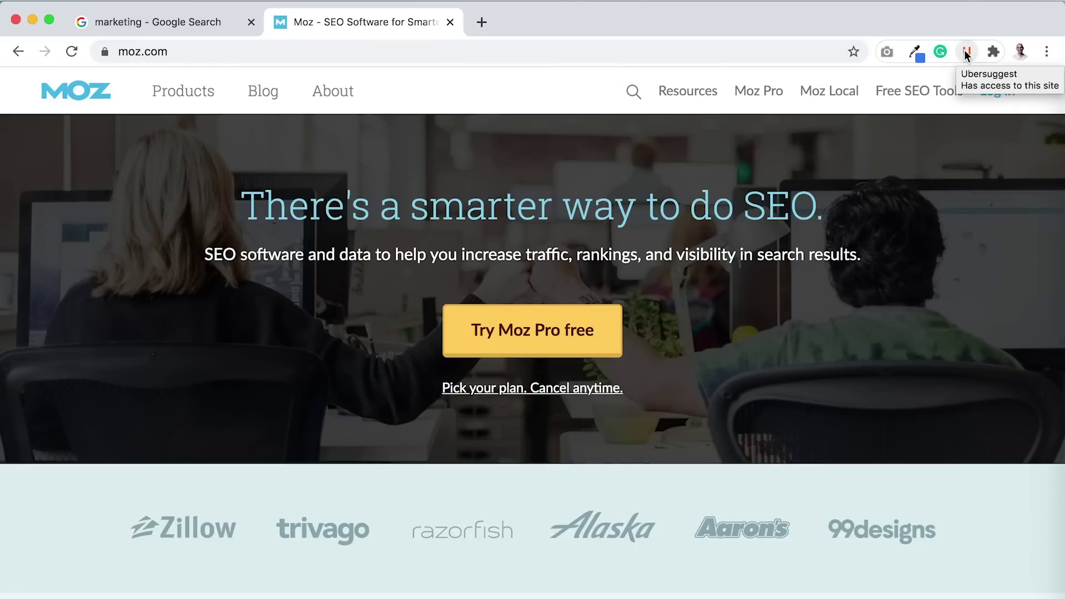
pyautogui.click(965, 53)
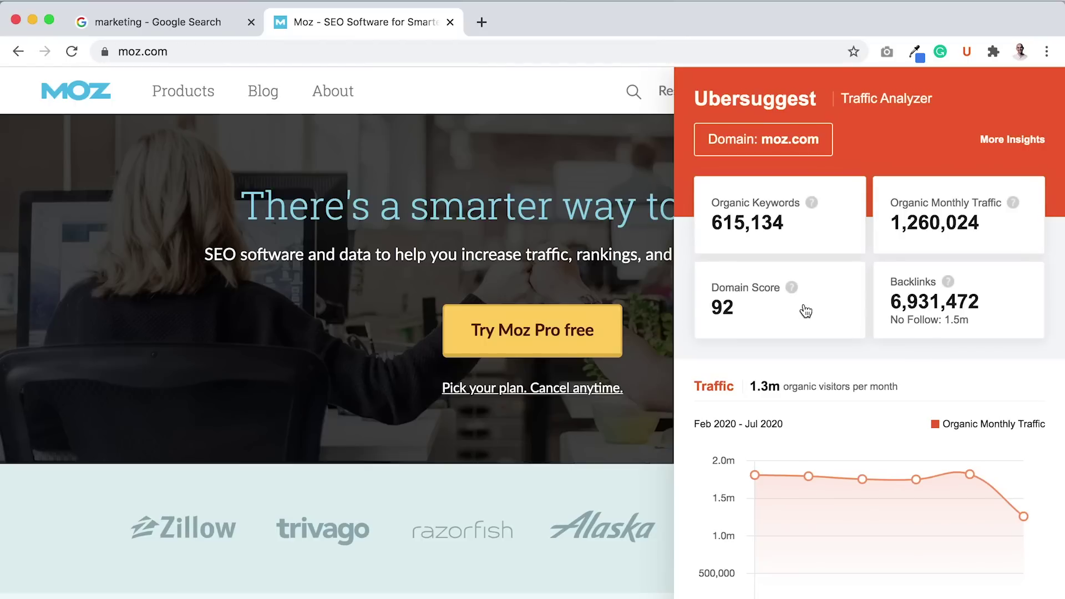
pyautogui.scroll(-5, 805, 309)
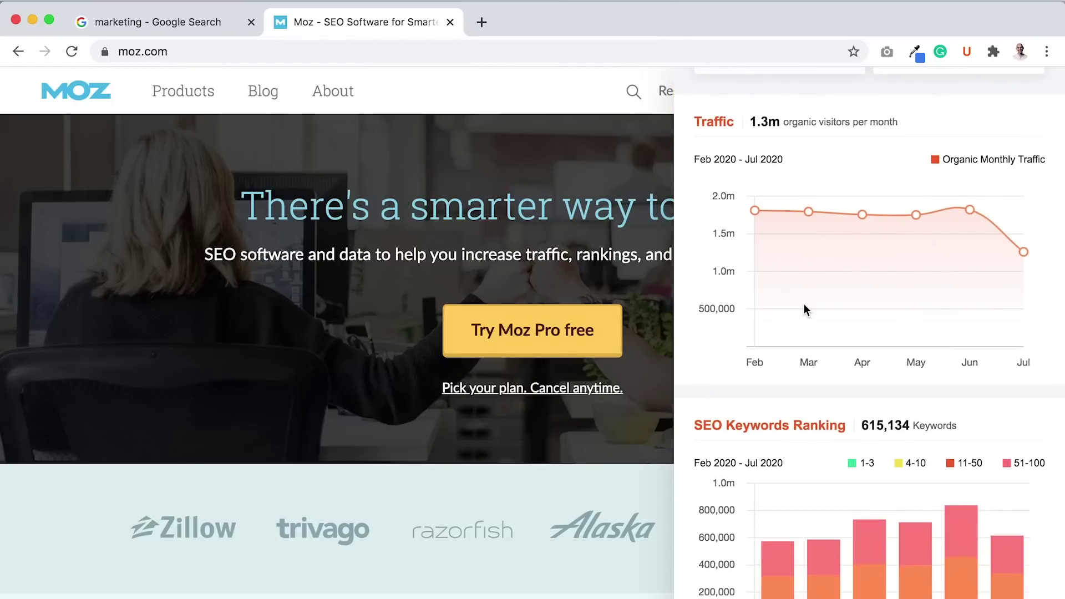
# Expand moz.com's United States top pages and open the top page's full keyword list.
pyautogui.scroll(-4, 806, 310)
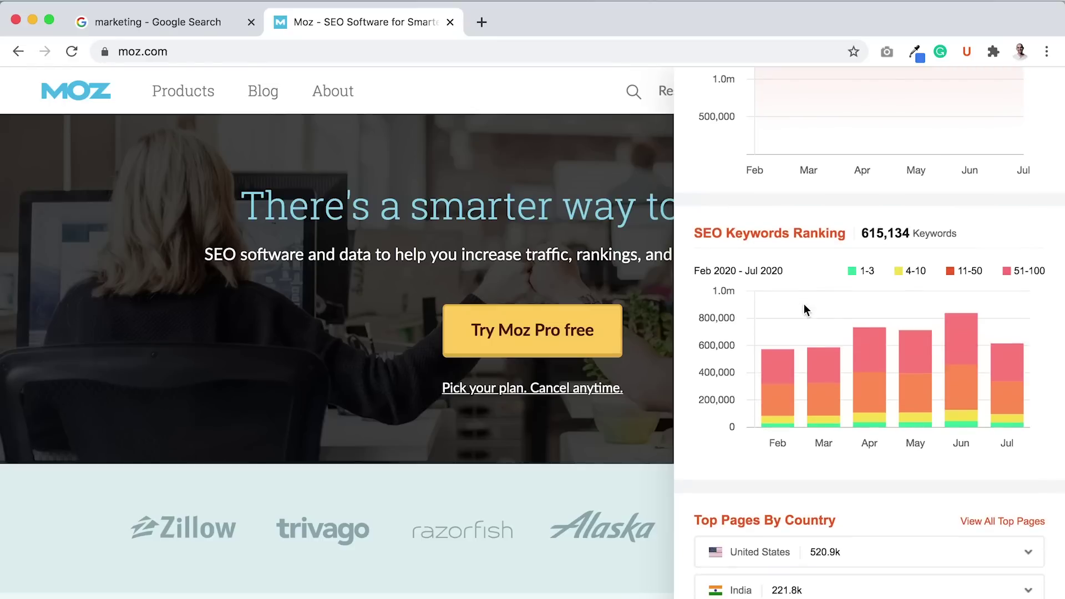
pyautogui.scroll(-5, 832, 308)
pyautogui.click(1029, 288)
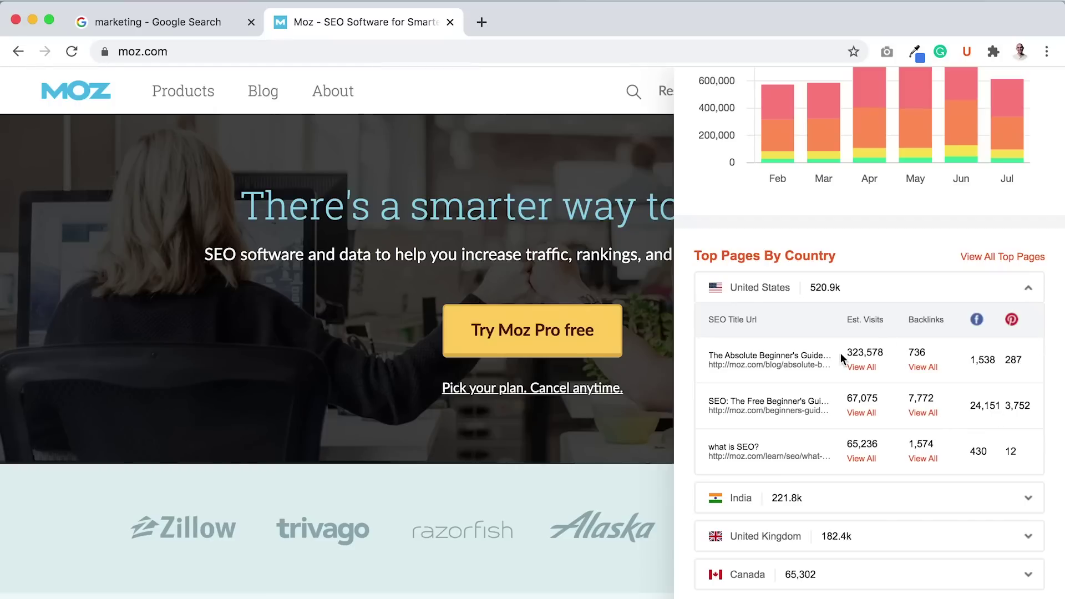
pyautogui.click(870, 367)
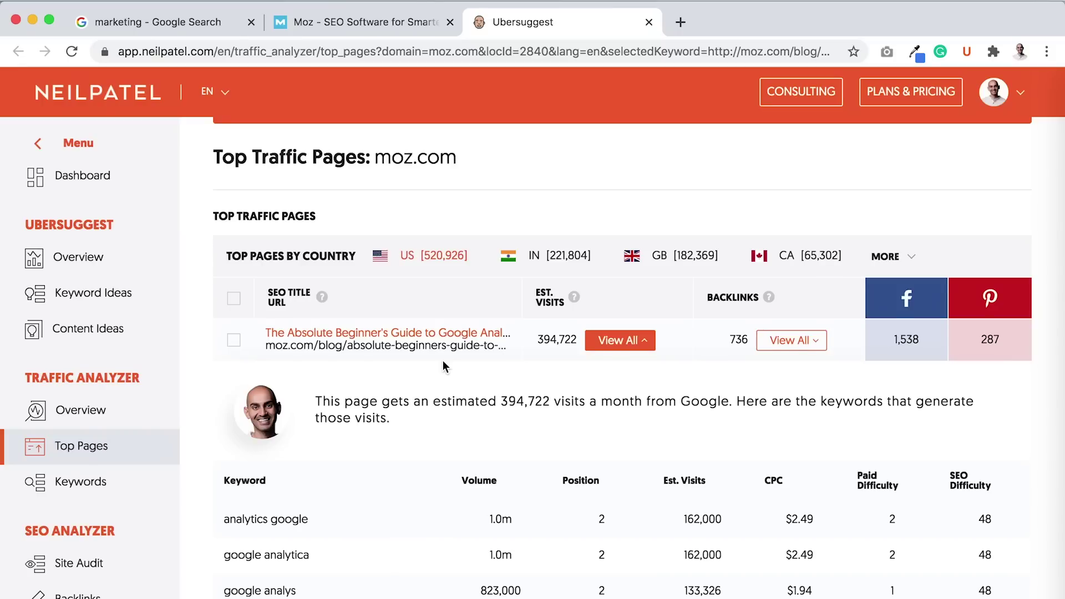
# Review the Beginner's Guide to Google Analytics keywords, then return to the moz.com tab.
pyautogui.scroll(-3, 442, 362)
pyautogui.scroll(2, 442, 361)
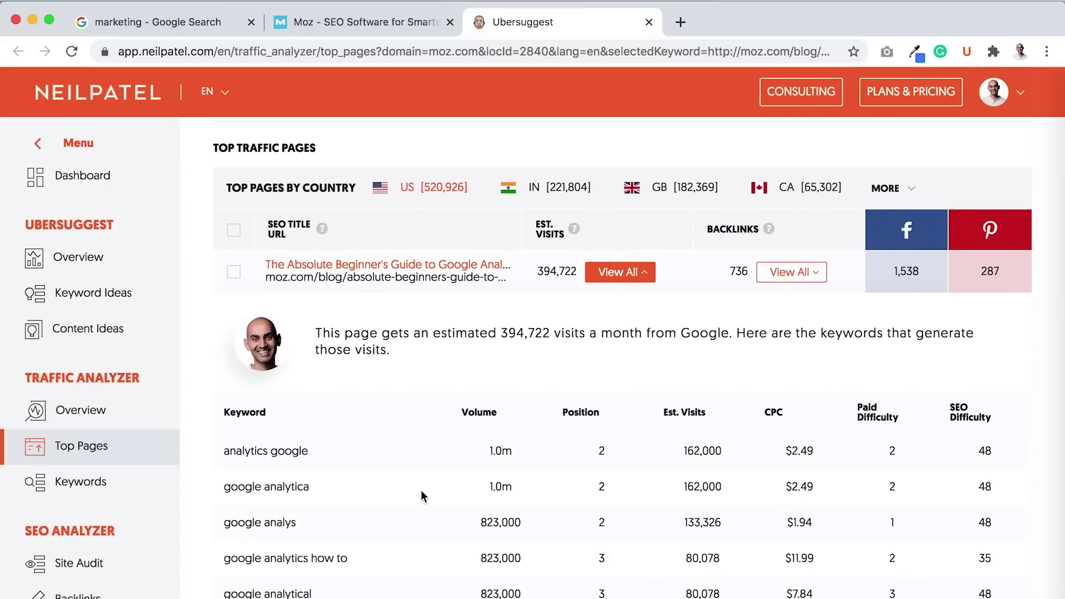
pyautogui.click(200, 18)
pyautogui.click(341, 19)
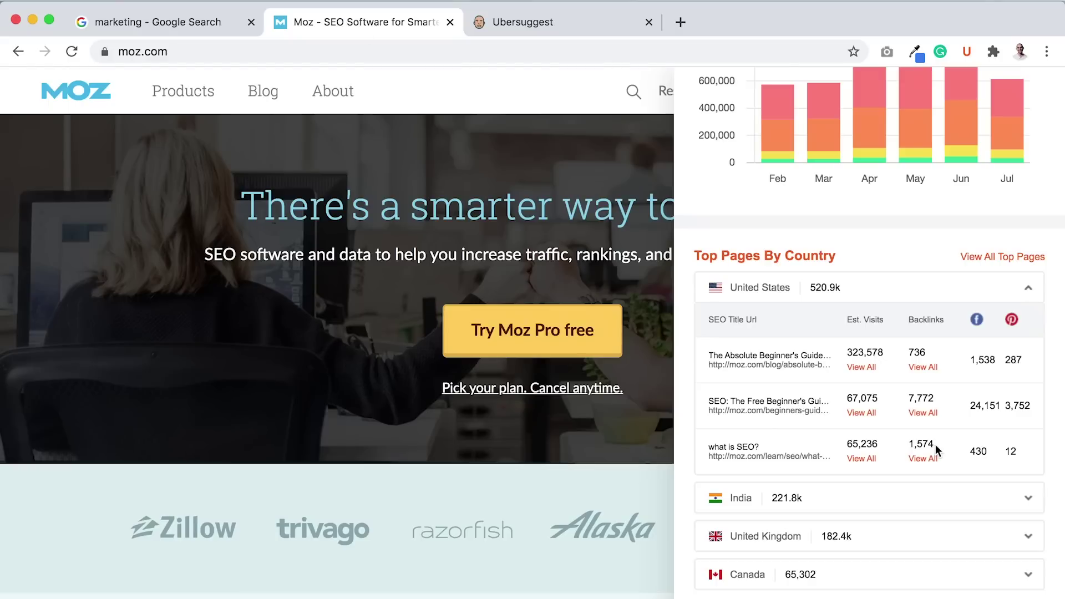
# Expand moz.com's top keywords for the United States and India.
pyautogui.scroll(-4, 936, 445)
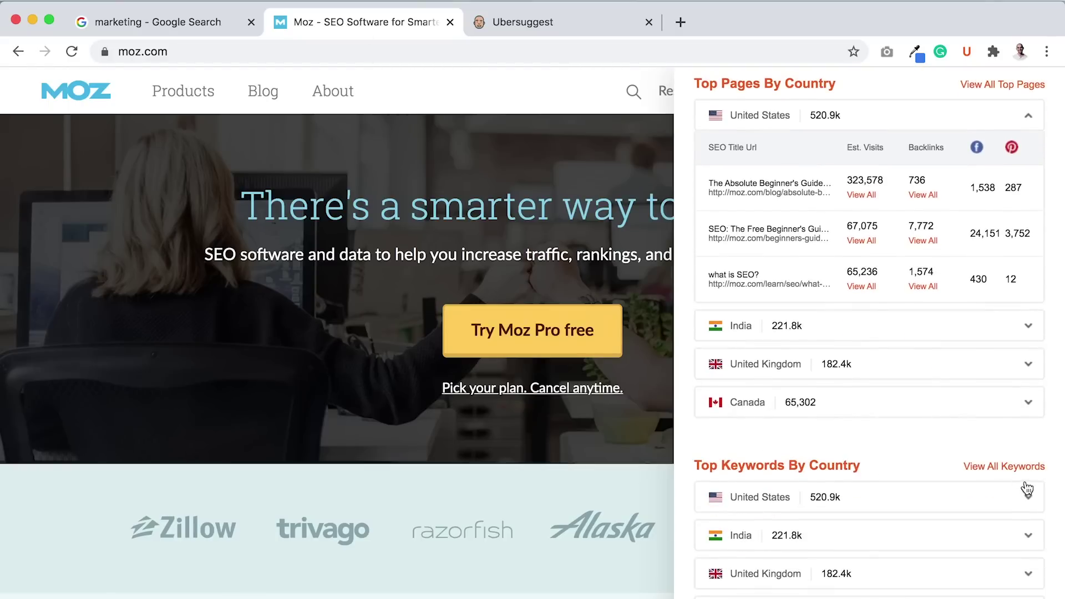
pyautogui.click(1026, 499)
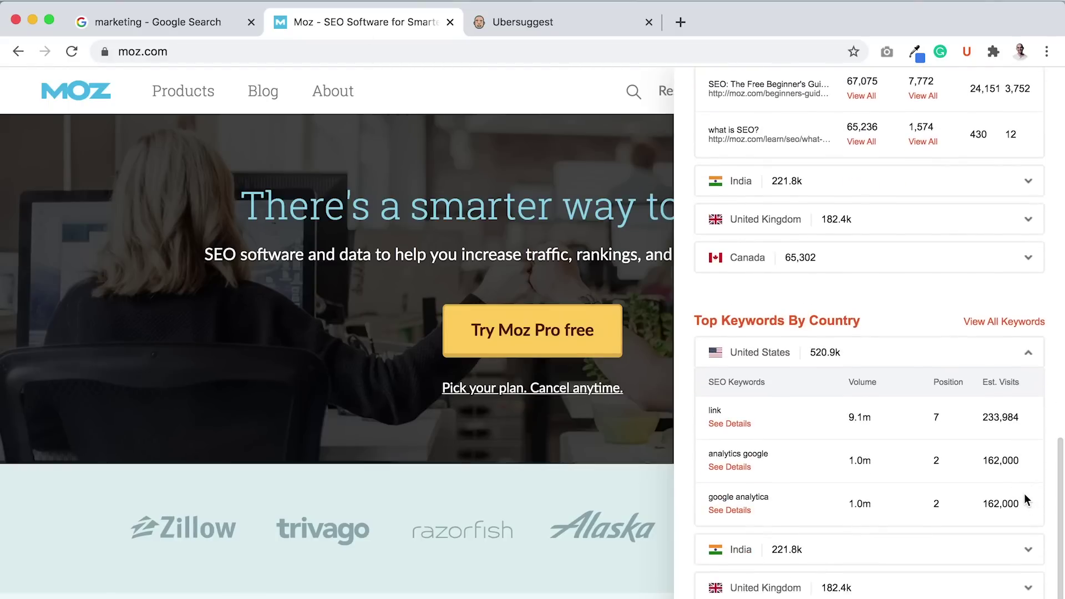
pyautogui.click(1025, 553)
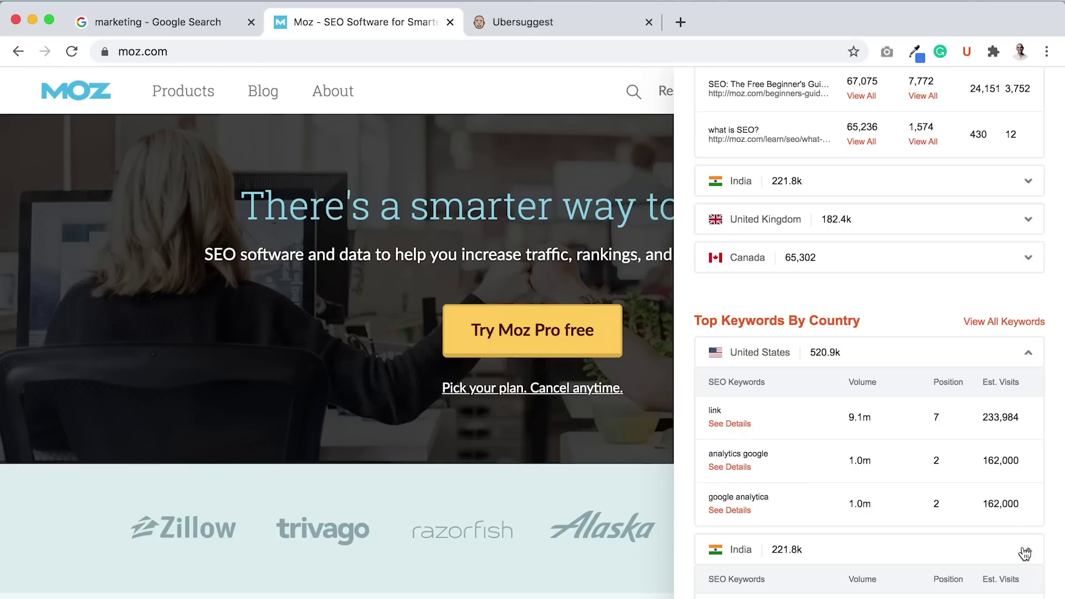
pyautogui.scroll(-5, 1026, 552)
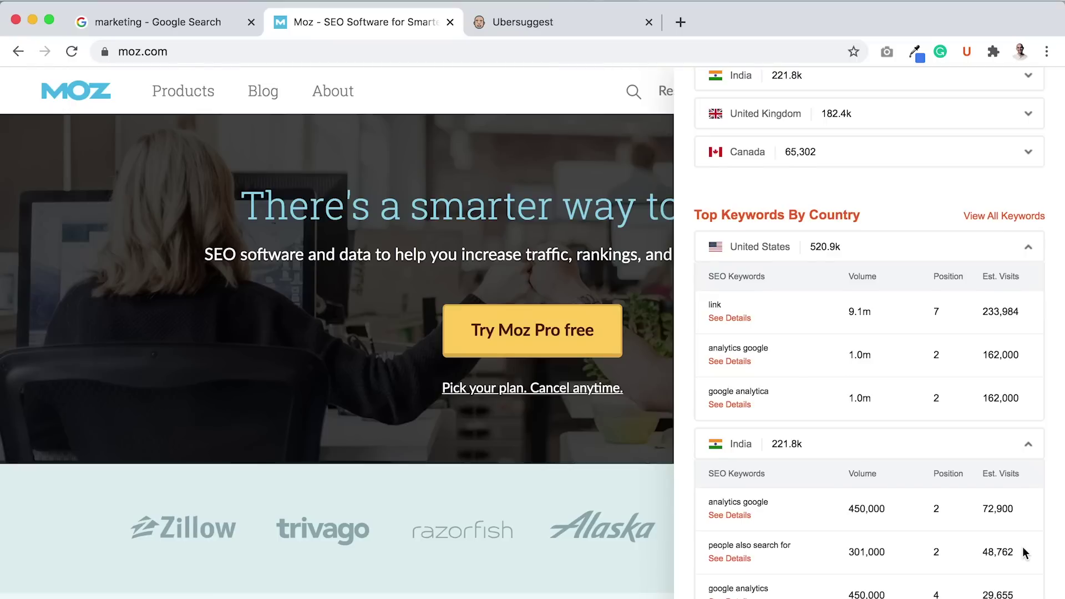
pyautogui.click(224, 54)
# Load neilpatel.com and show its Ubersuggest Traffic Analyzer stats.
pyautogui.write('neil')
pyautogui.press('Return')
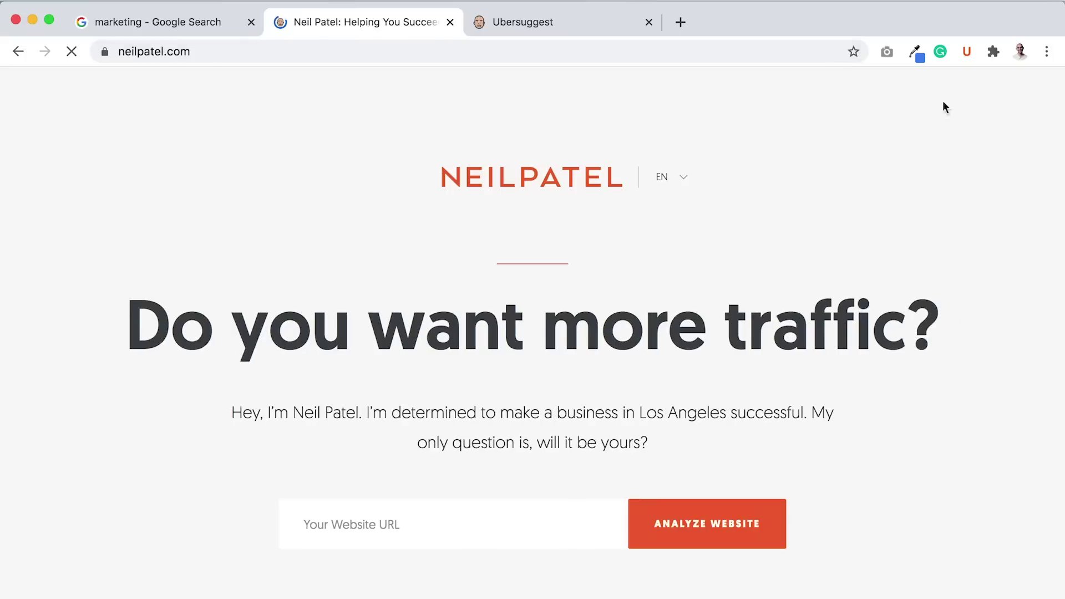
pyautogui.click(965, 54)
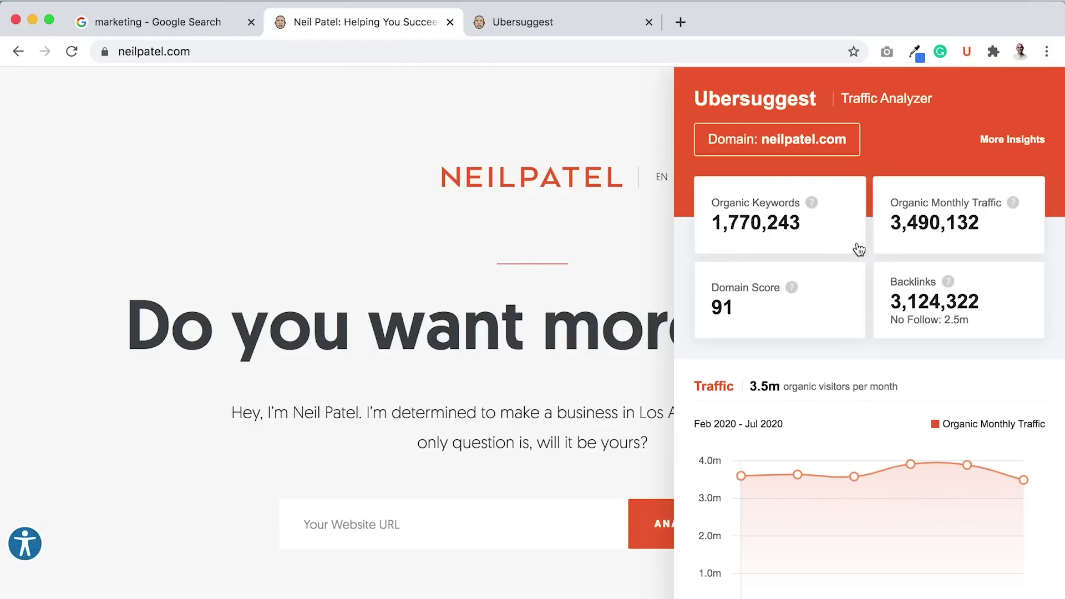
# Expand neilpatel.com's United States top keywords and open the full keyword report.
pyautogui.scroll(-10, 864, 303)
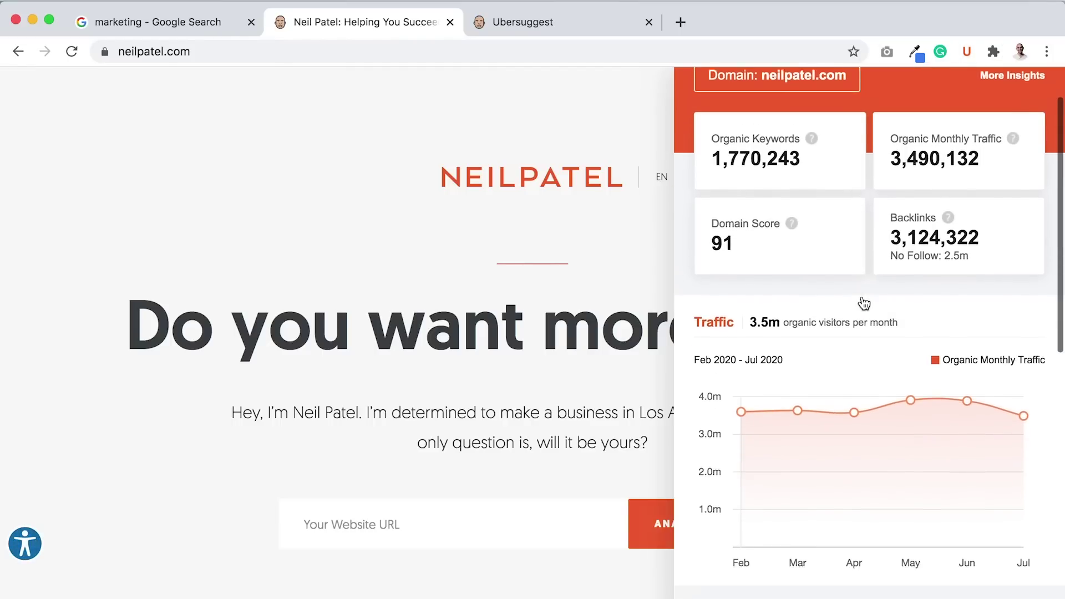
pyautogui.scroll(-3, 862, 296)
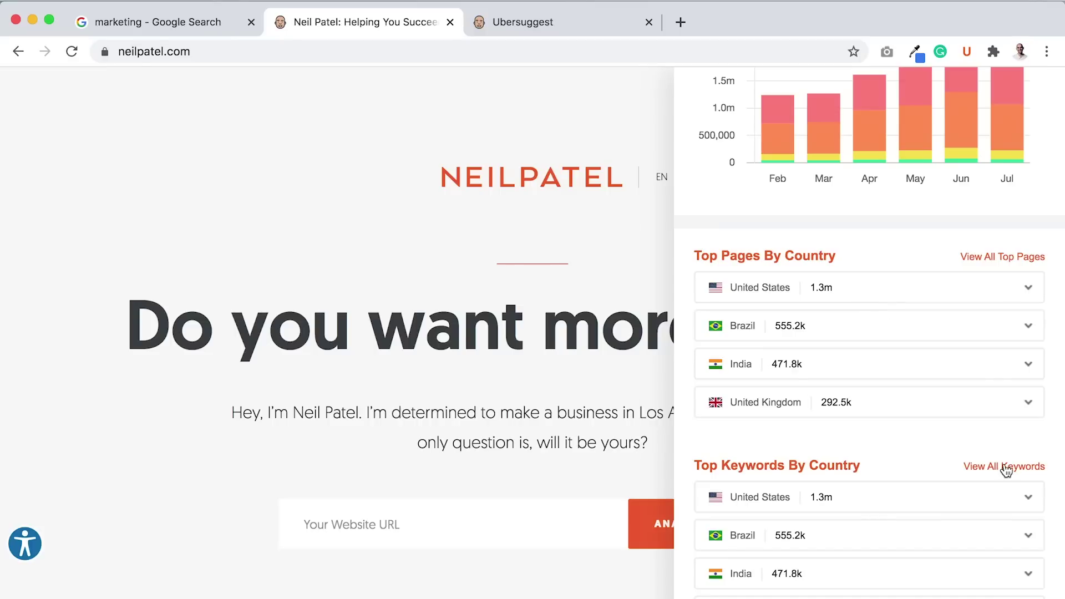
pyautogui.click(1024, 494)
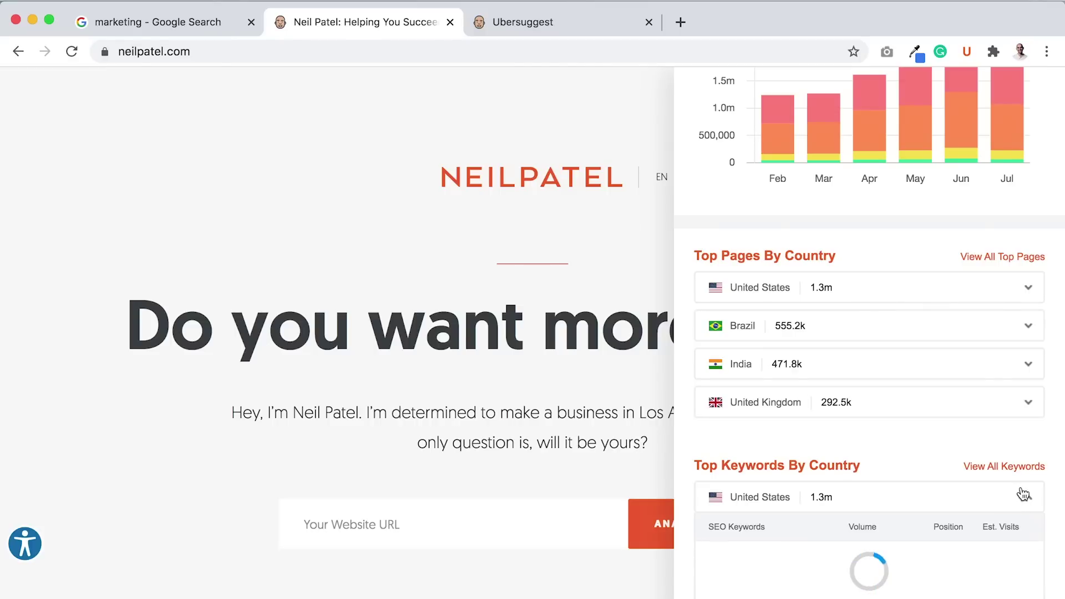
pyautogui.scroll(-3, 1024, 494)
pyautogui.scroll(-2, 1020, 487)
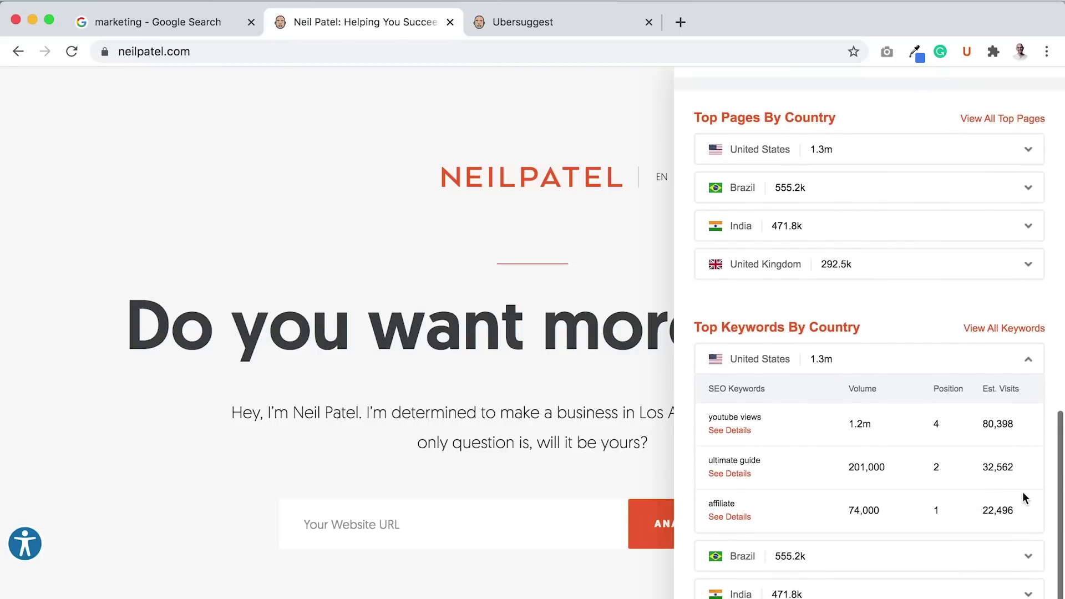
pyautogui.click(1008, 332)
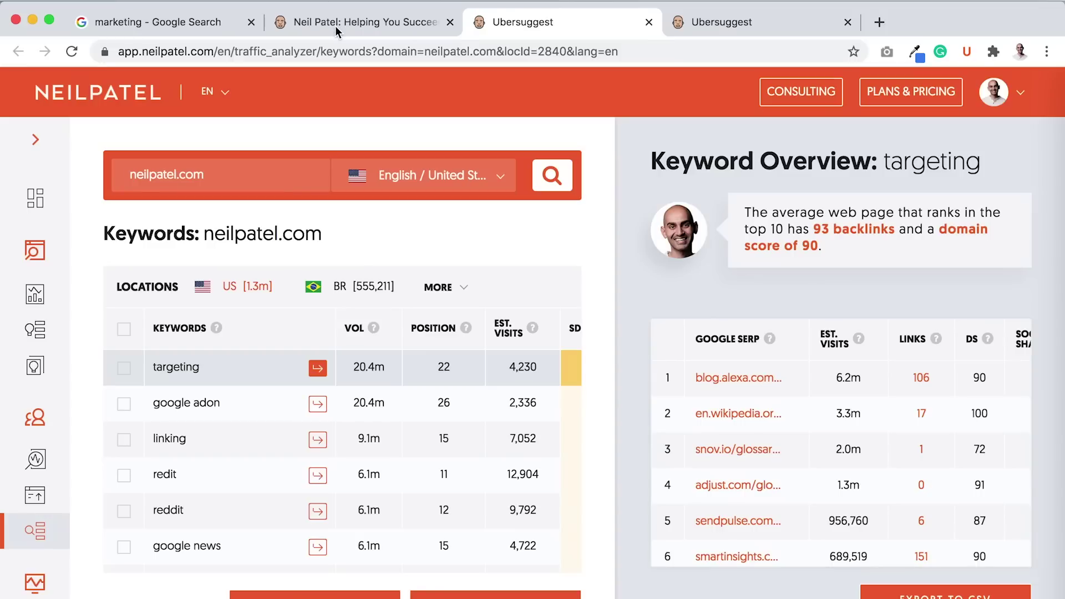